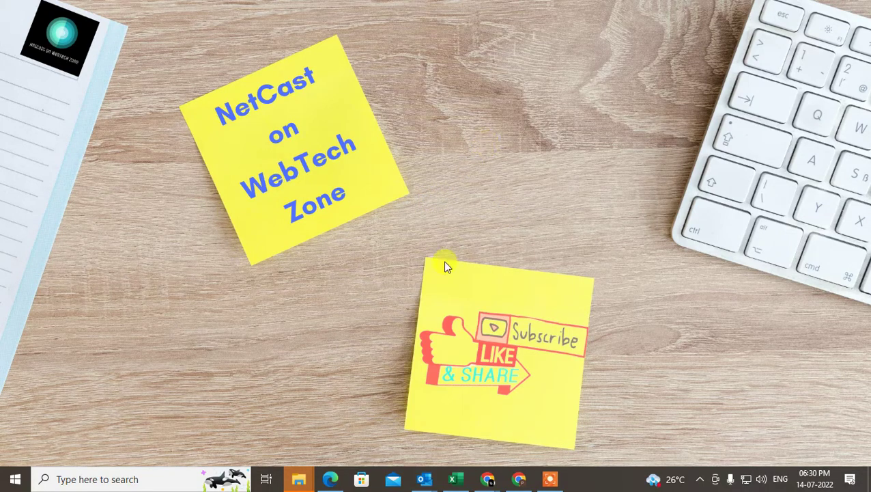
Switch to Outlook and open the Signatures and Stationery settings from the mail options.
click(408, 478)
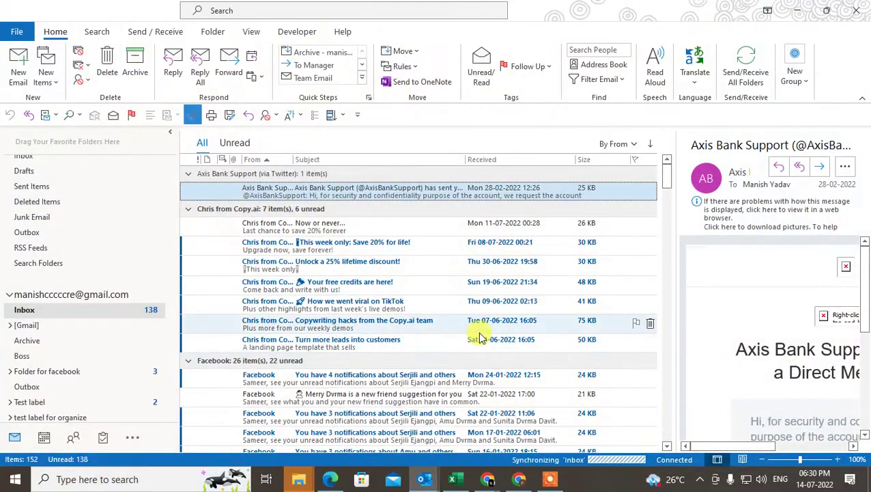
click(19, 35)
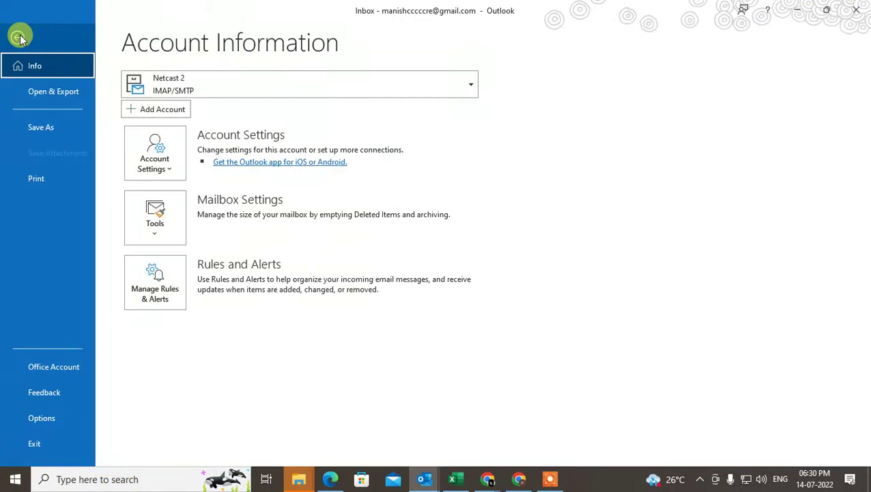
click(65, 416)
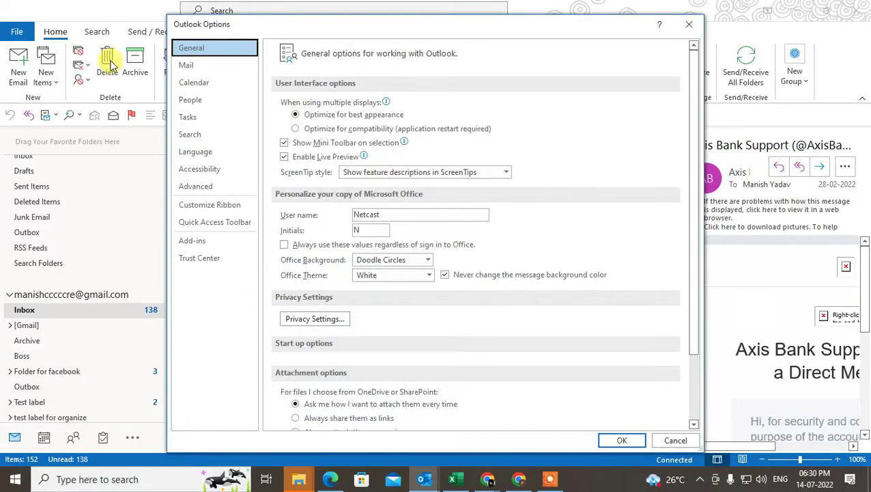
click(186, 66)
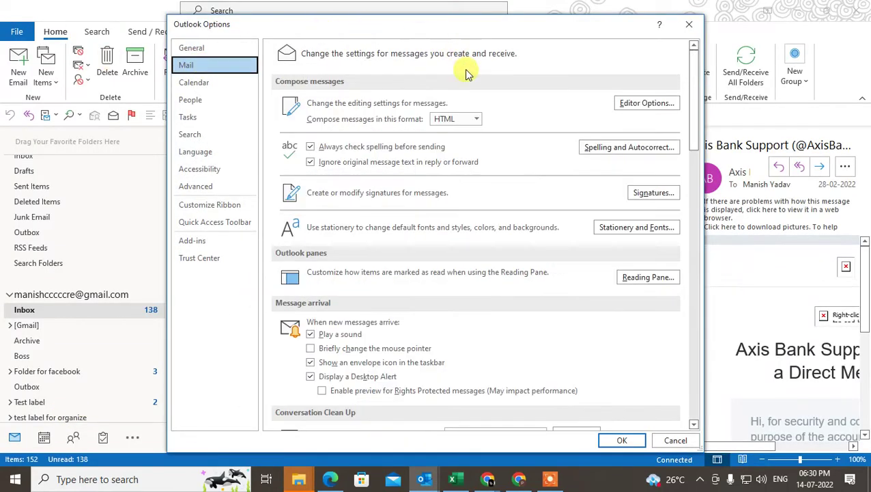
click(652, 193)
drag(453, 19, 401, 20)
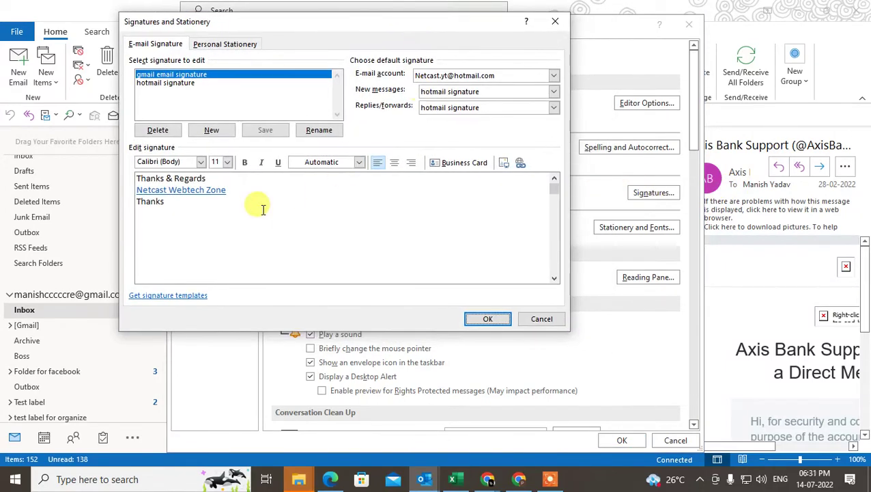
Compare the contents of the existing gmail email signature and hotmail signature.
click(147, 82)
click(161, 75)
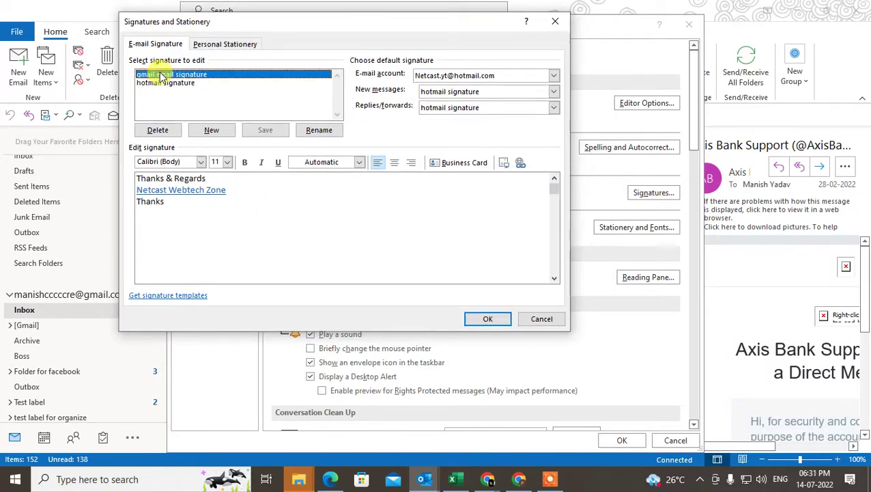
click(165, 82)
click(179, 74)
click(183, 83)
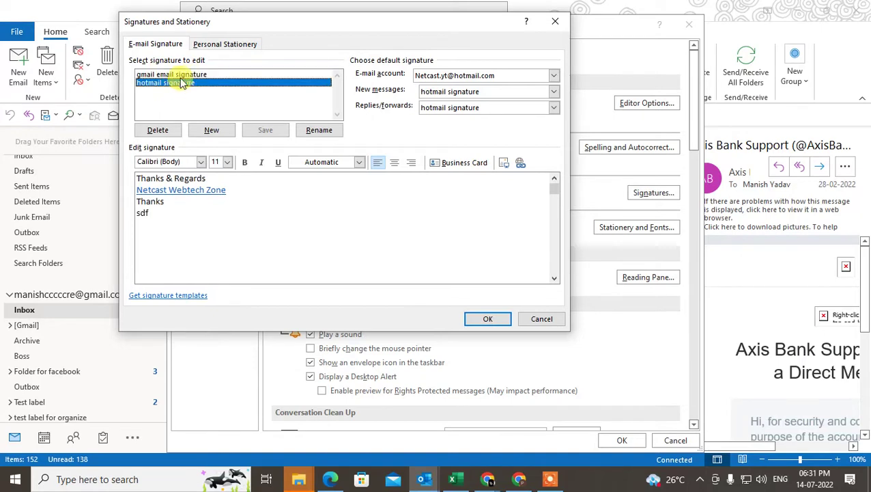
click(181, 75)
click(174, 84)
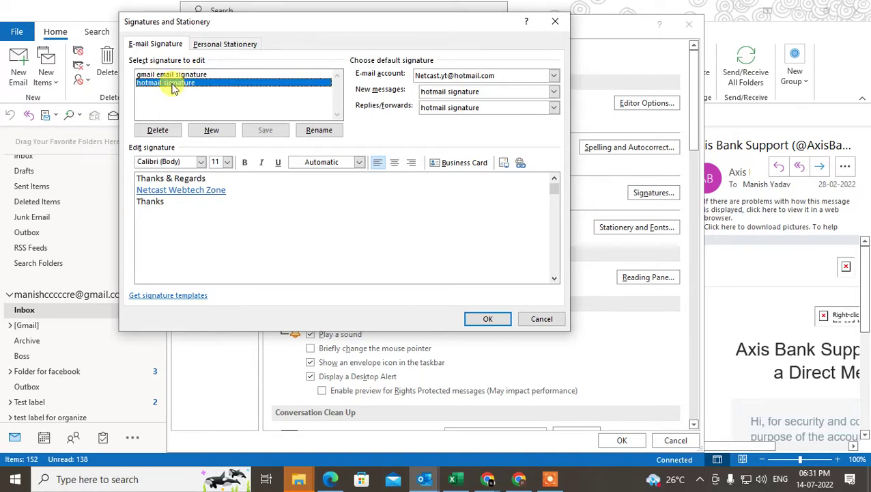
click(172, 74)
click(176, 83)
Create a new e-mail signature named "netcast 2".
click(213, 130)
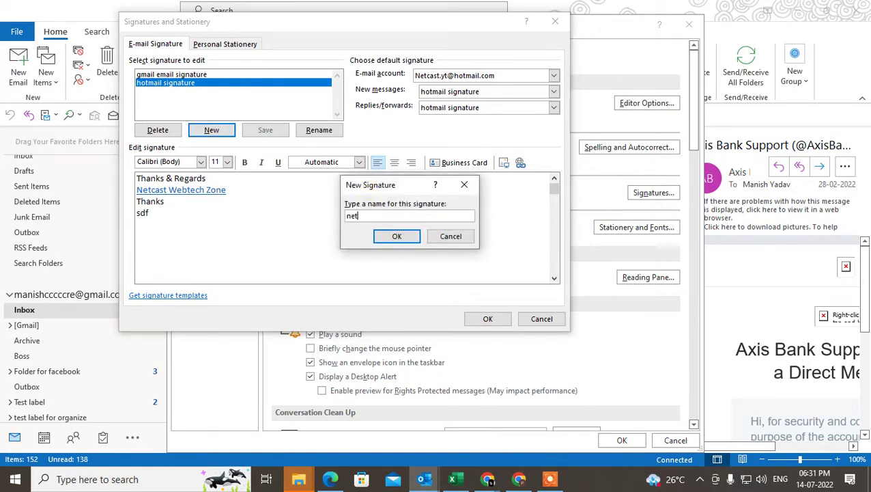
text(netcast 2)
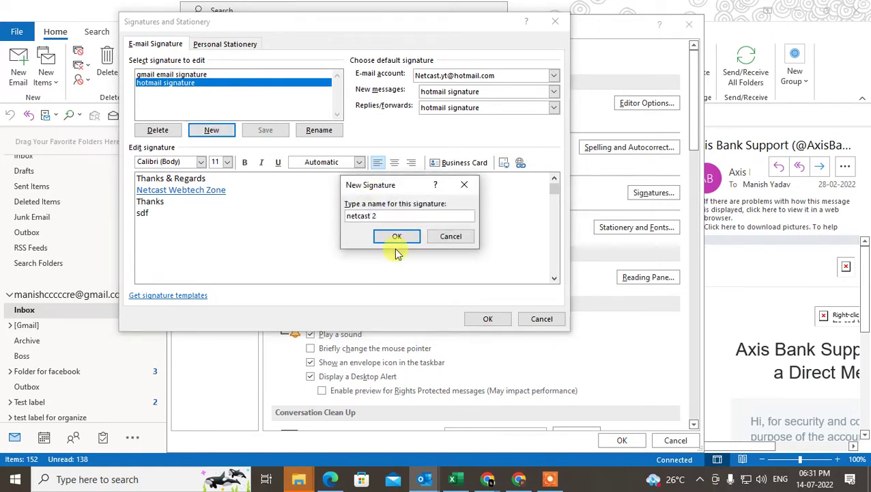
click(397, 237)
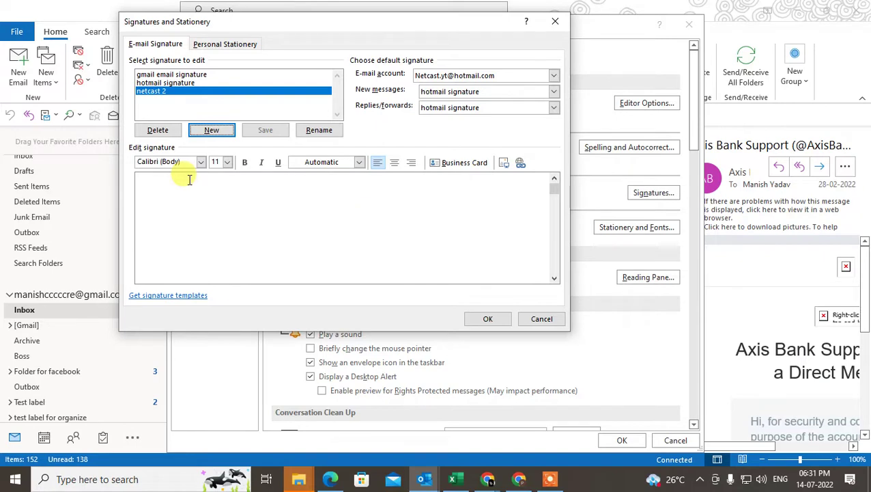
Write "Thanks and regards" and, on a second line, "Netcast webtech zone" as the text of the netcast 2 signature.
click(171, 82)
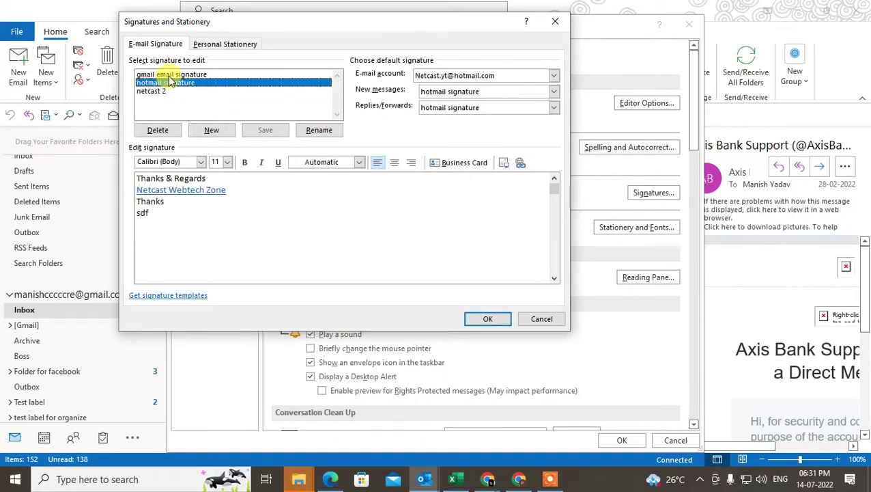
click(169, 74)
click(171, 82)
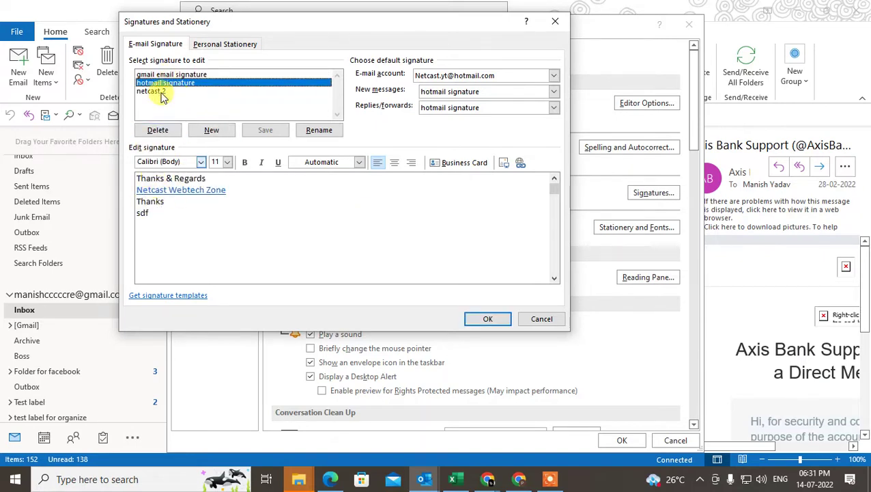
click(168, 74)
click(171, 83)
click(167, 91)
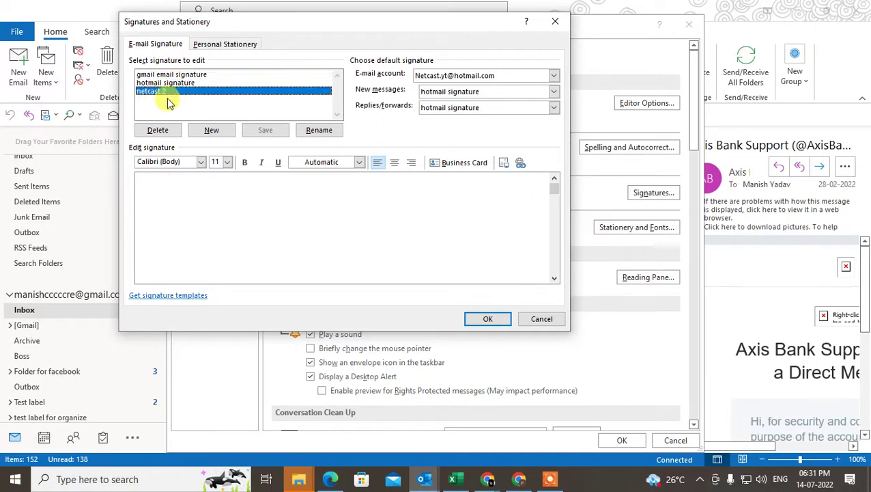
click(183, 190)
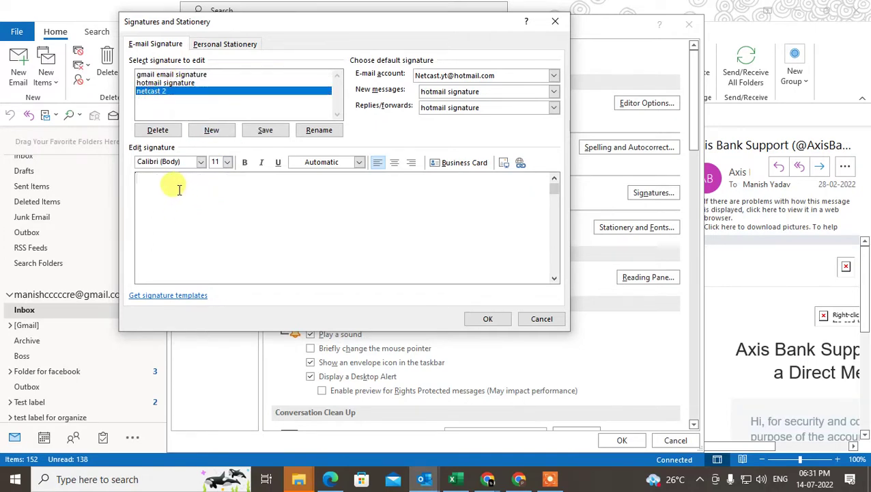
text(thank)
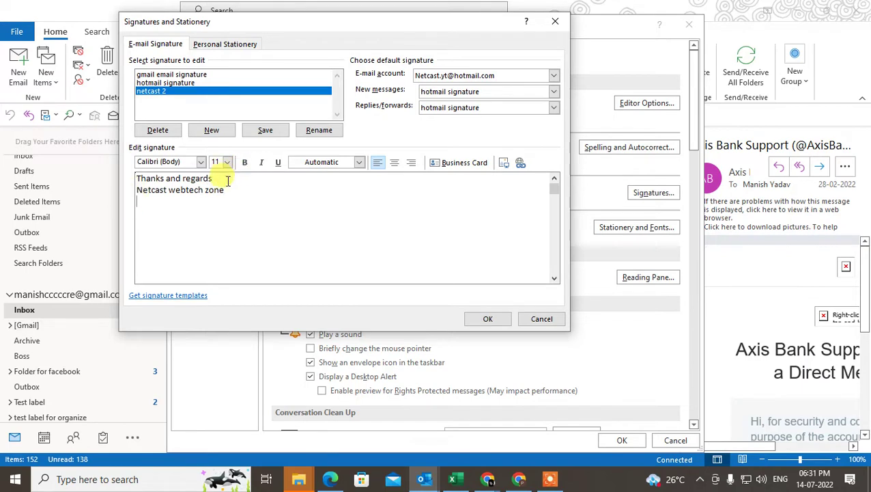
Format the "Thanks and regards" line as bold, size 14 and left-aligned.
drag(225, 179, 135, 179)
click(243, 162)
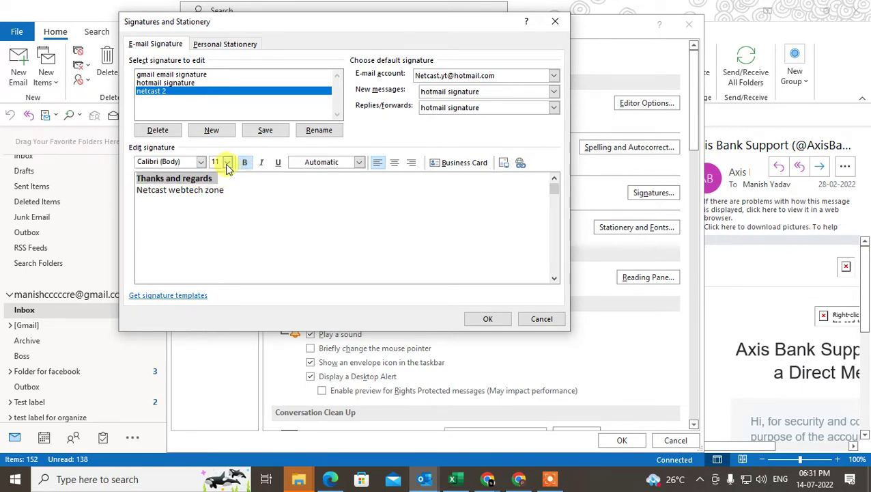
click(227, 162)
click(217, 206)
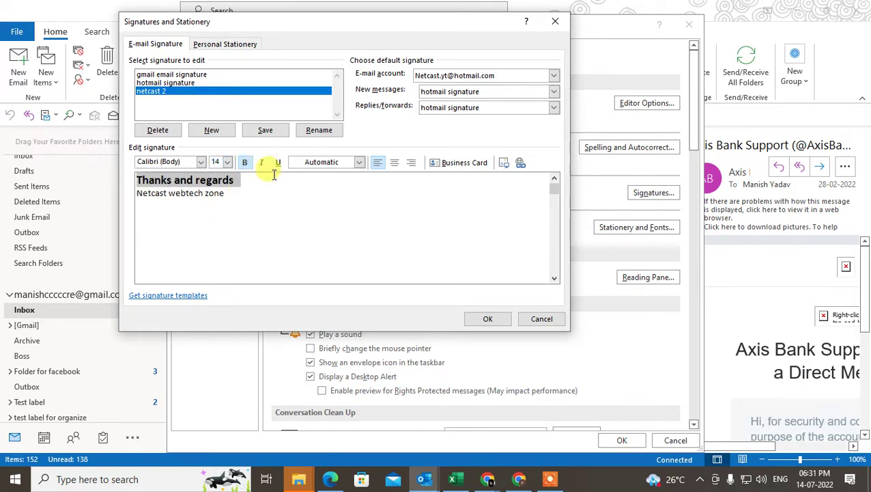
click(393, 164)
click(378, 164)
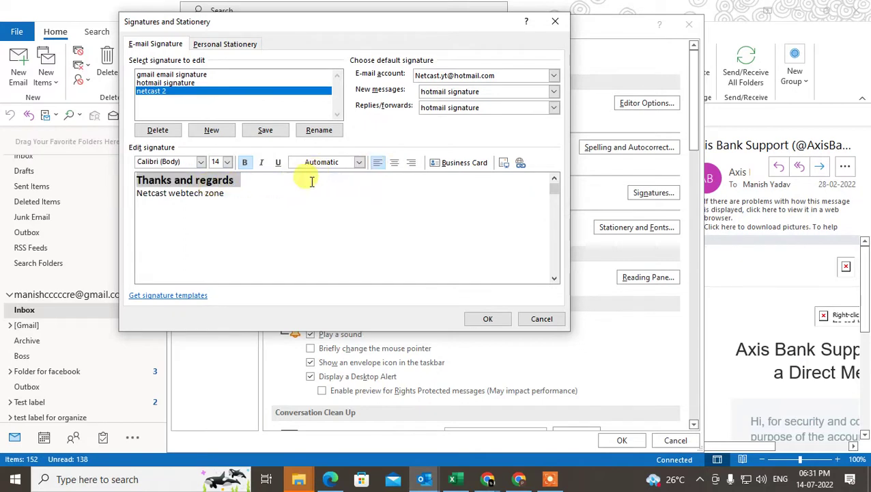
click(243, 181)
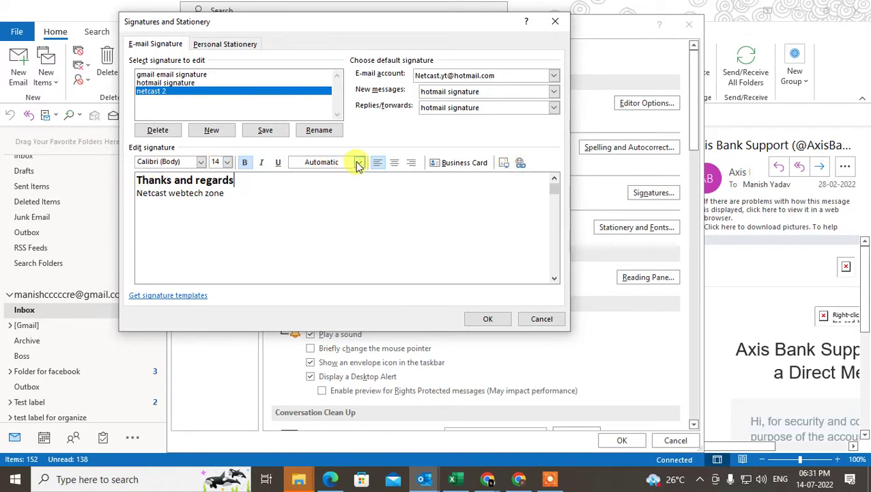
drag(235, 181, 131, 179)
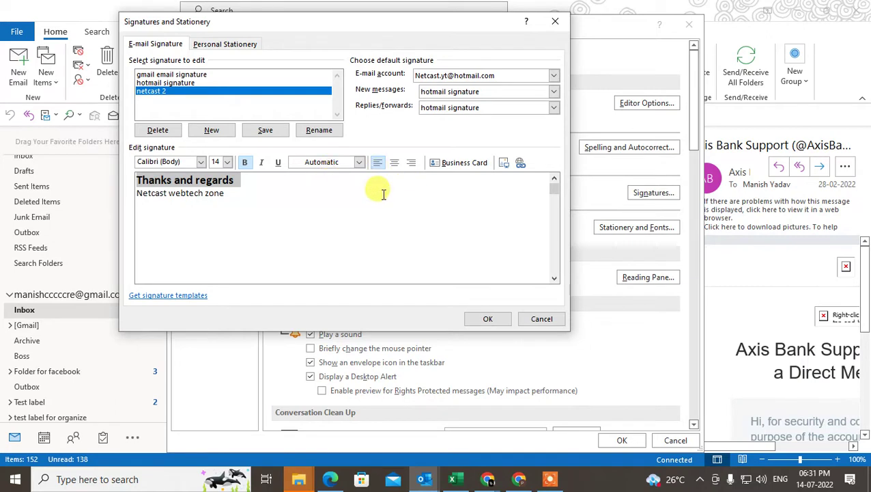
click(290, 209)
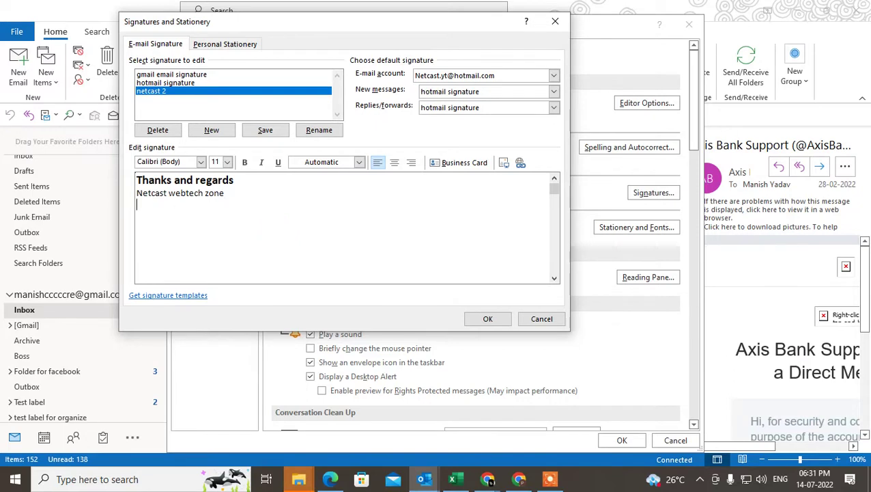
Insert the picture "transperent" from the Downloads folder below the signature text.
click(139, 203)
key(Return)
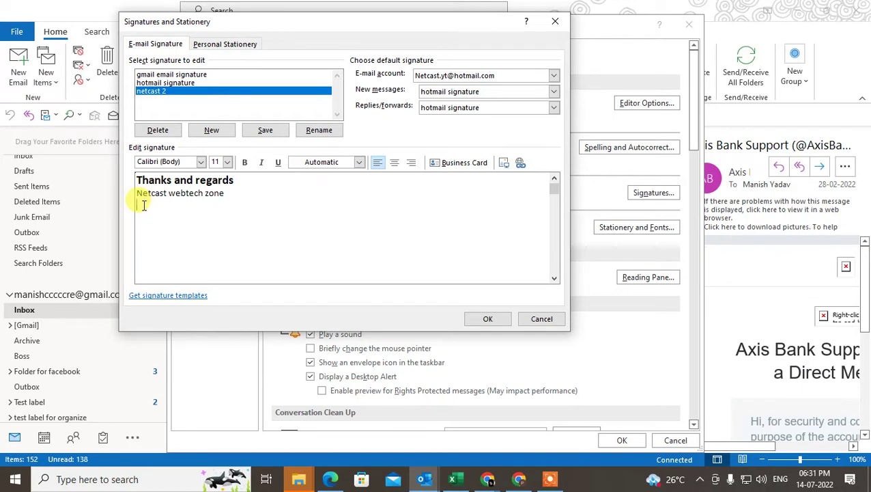
click(506, 165)
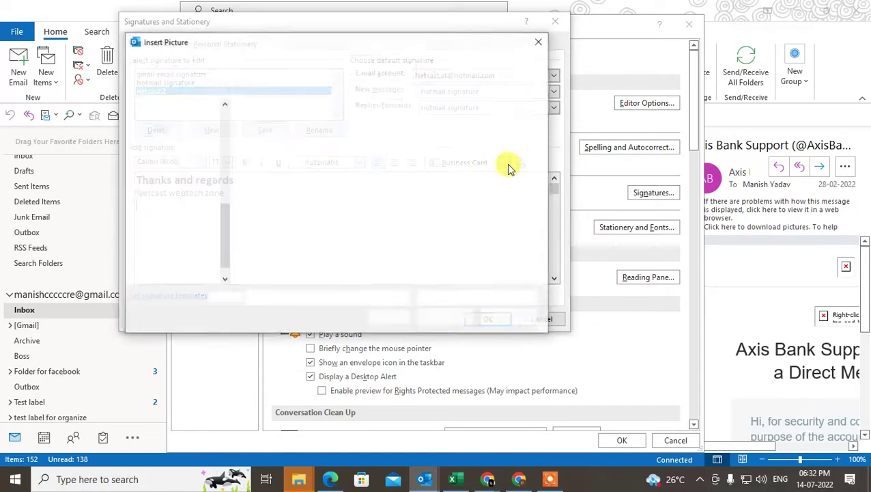
click(169, 218)
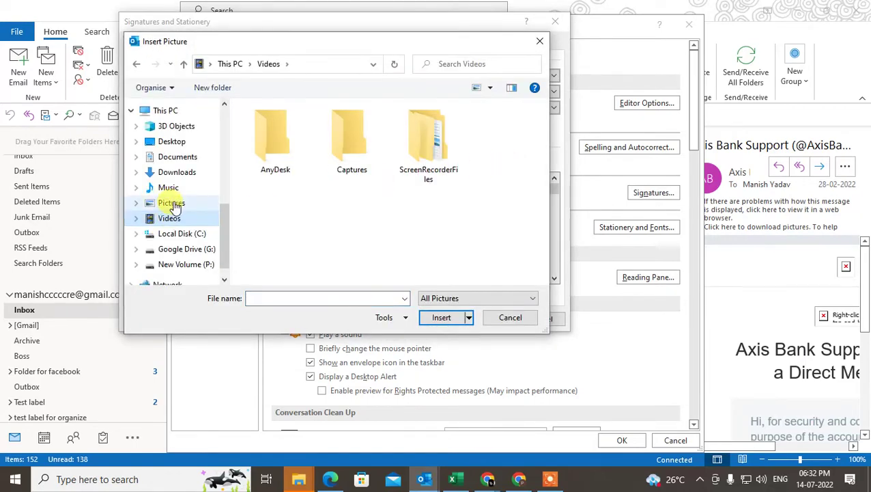
click(170, 203)
click(193, 171)
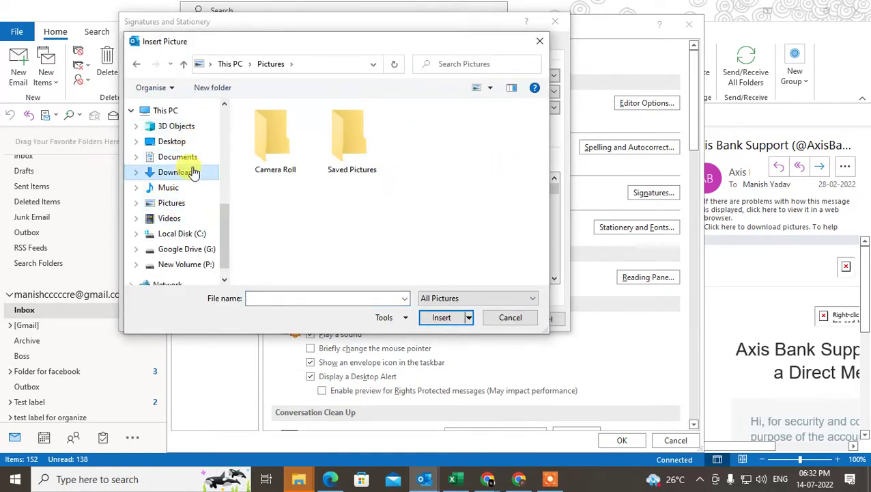
scroll(347, 195, down, 3)
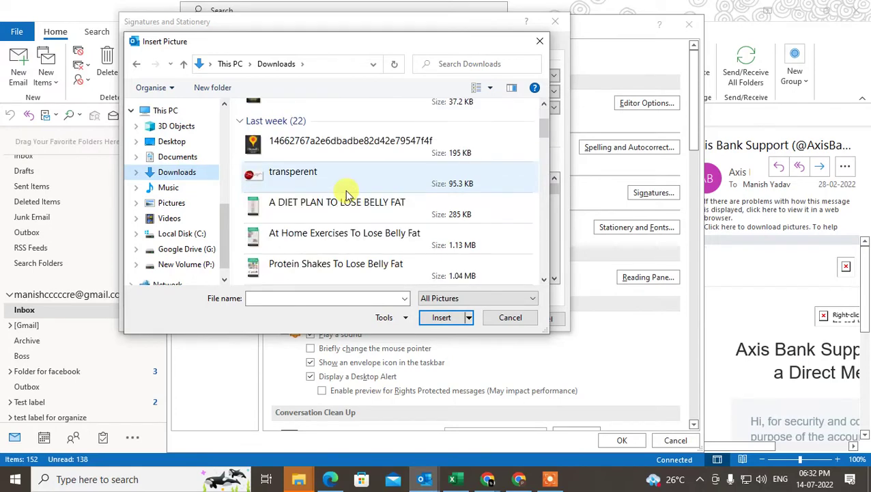
click(296, 179)
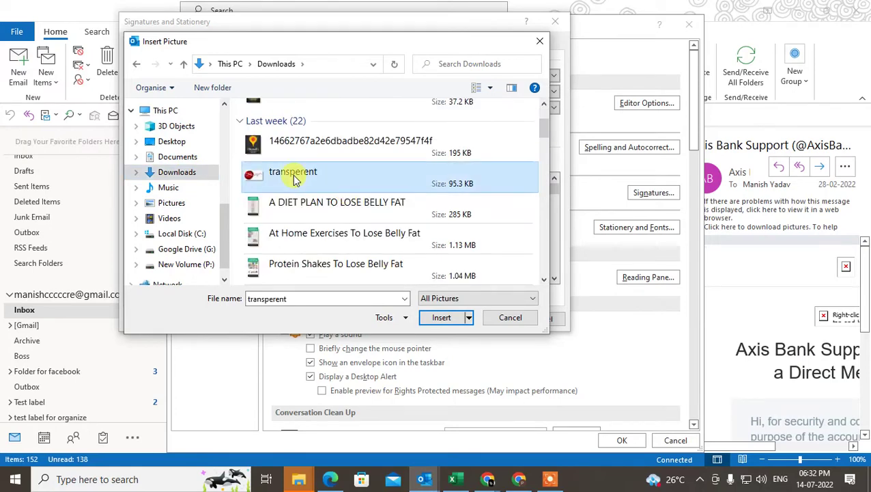
click(441, 316)
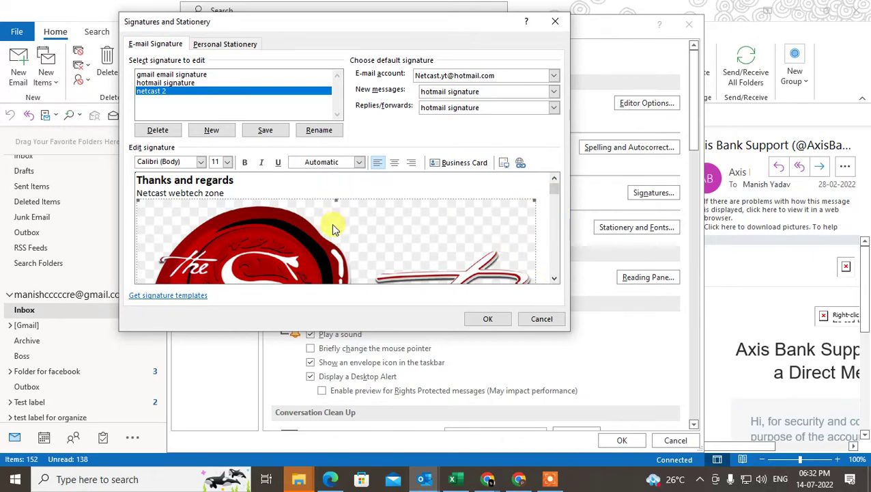
Resize the inserted signature picture to 0.81 cm high and 1.52 cm wide, keeping the aspect ratio locked.
right_click(354, 215)
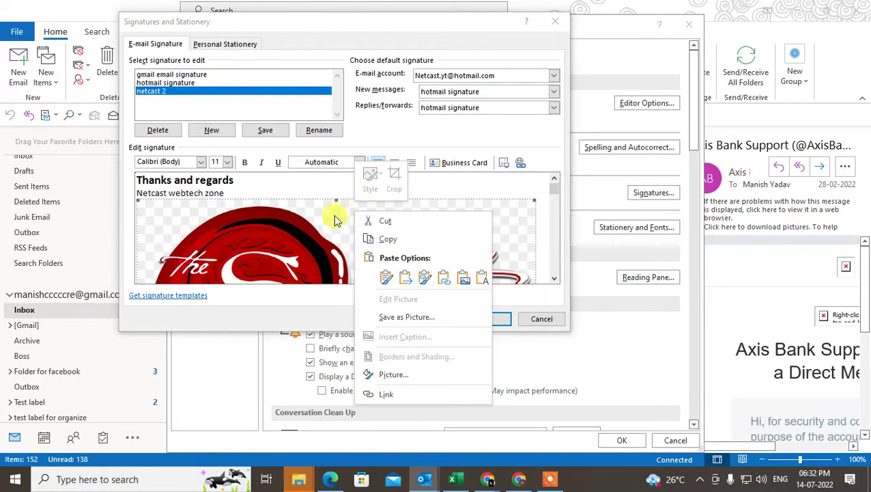
click(416, 380)
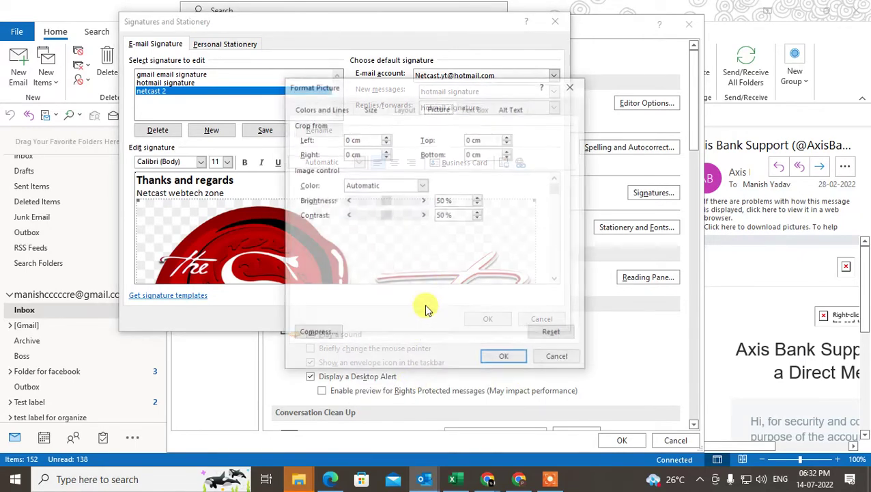
click(371, 109)
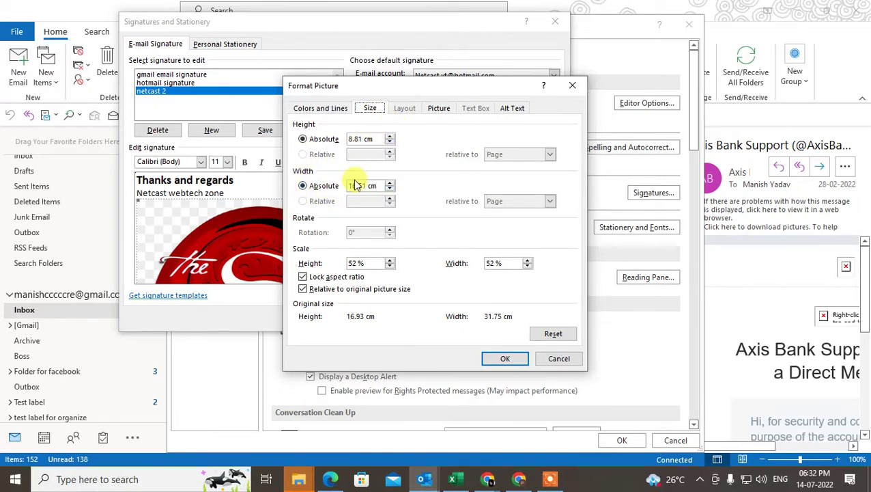
click(349, 139)
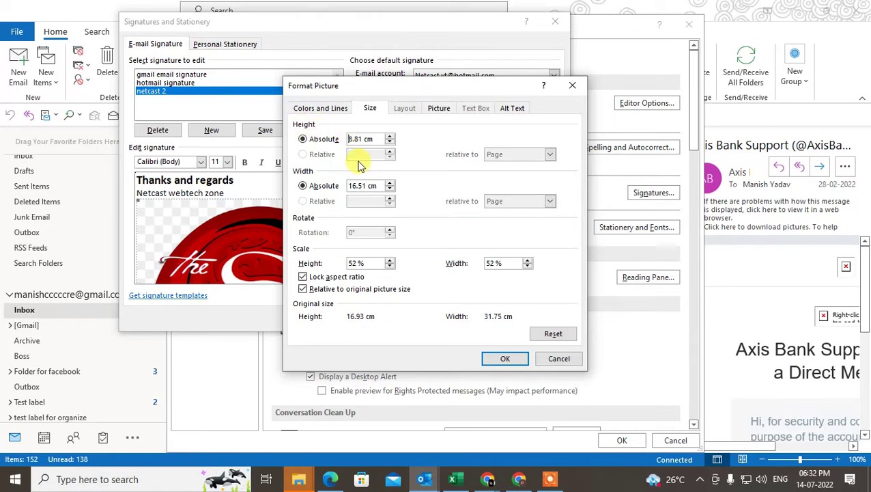
key(Delete)
key(Delete)
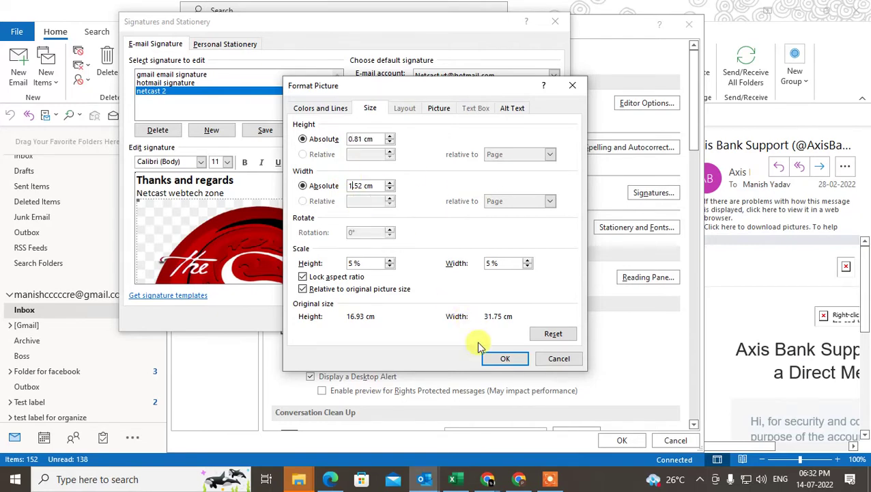
click(501, 356)
click(383, 193)
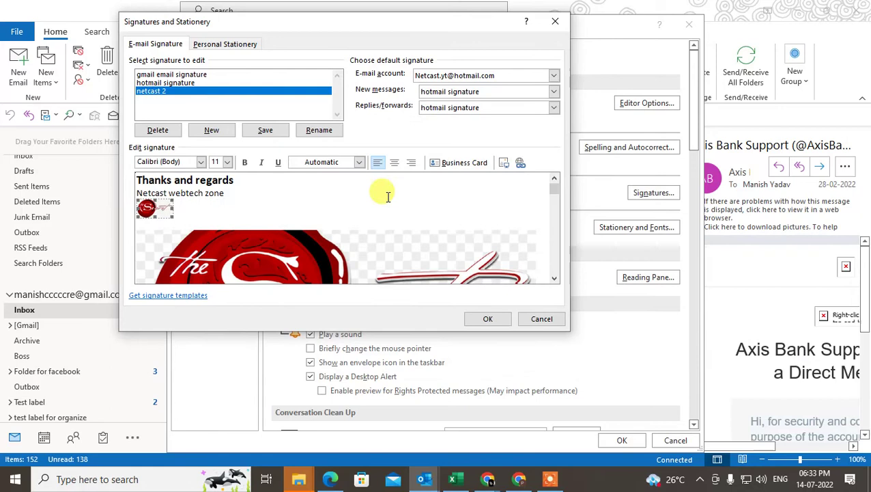
Save the netcast 2 signature with its resized picture and reopen it for editing.
click(156, 205)
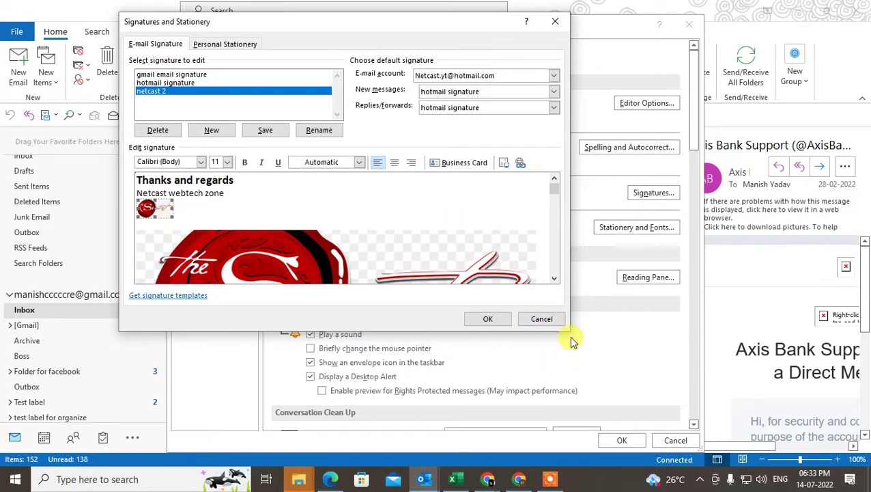
click(487, 320)
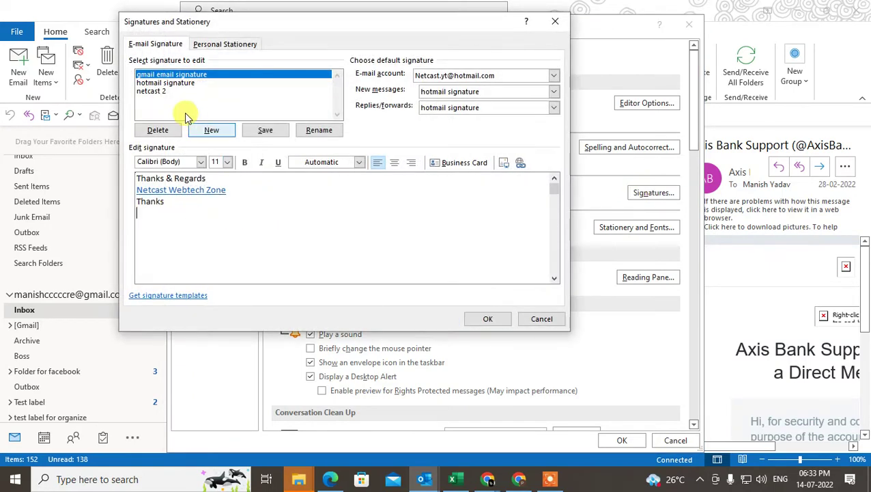
click(154, 91)
Set the signature picture's height to 1.82 cm with the aspect ratio locked.
click(161, 214)
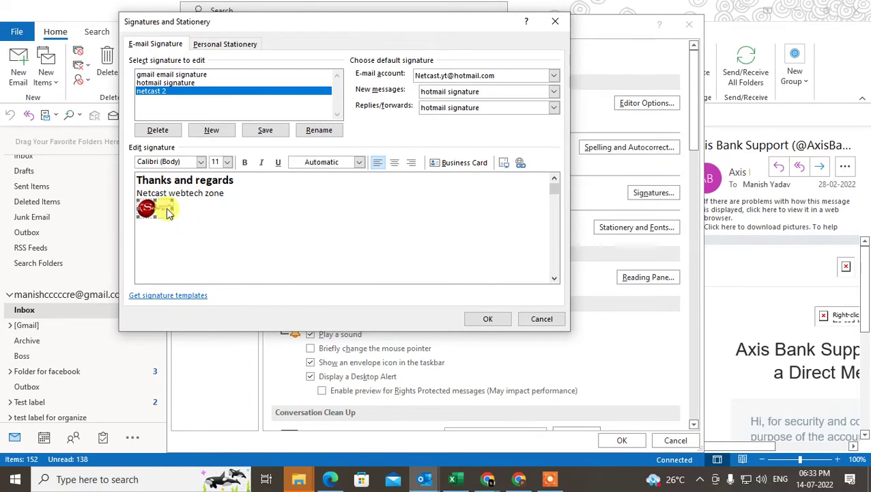
right_click(167, 213)
click(205, 372)
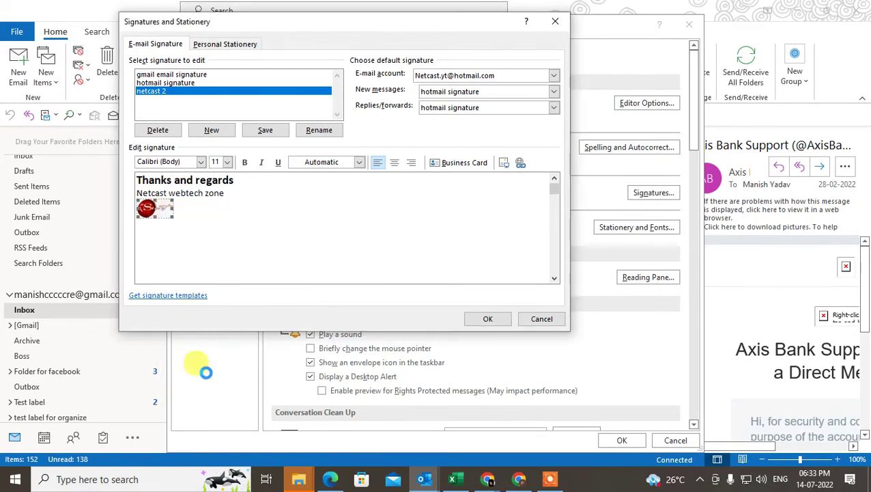
click(371, 108)
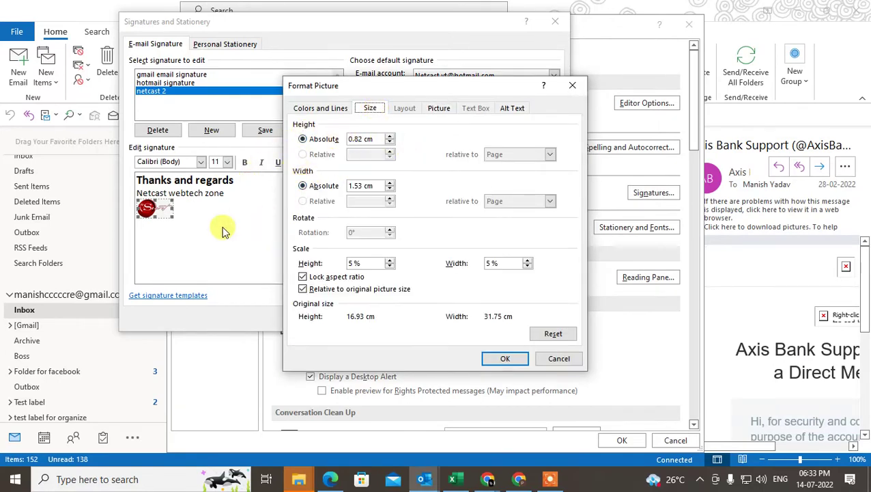
click(353, 138)
key(BackSpace)
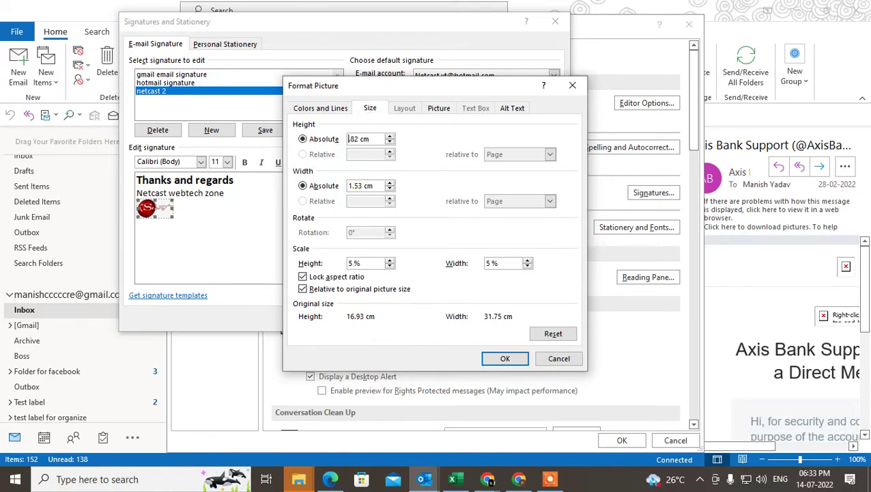
text(1)
click(504, 358)
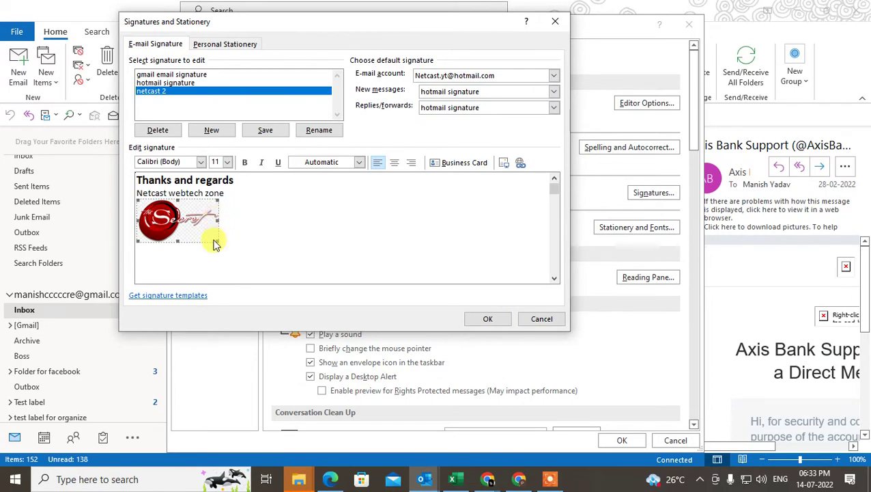
Try to paste the clipboard content over the signature picture, as a picture and with source formatting.
right_click(179, 228)
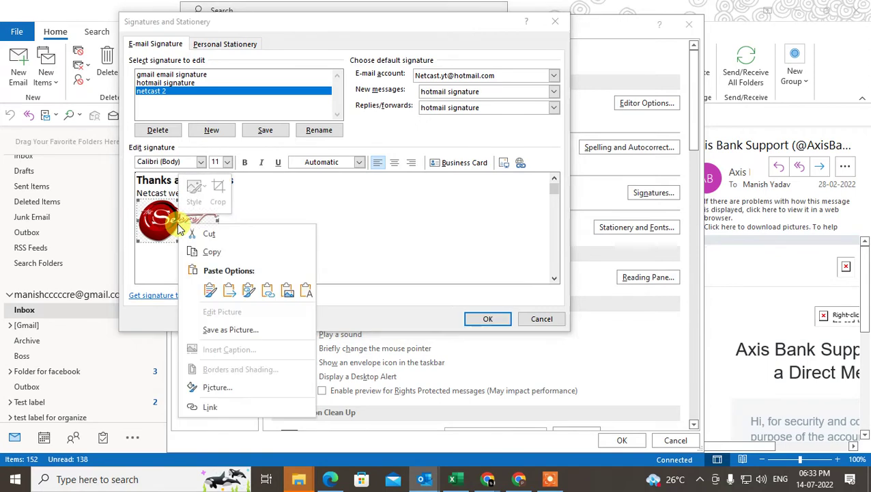
click(292, 289)
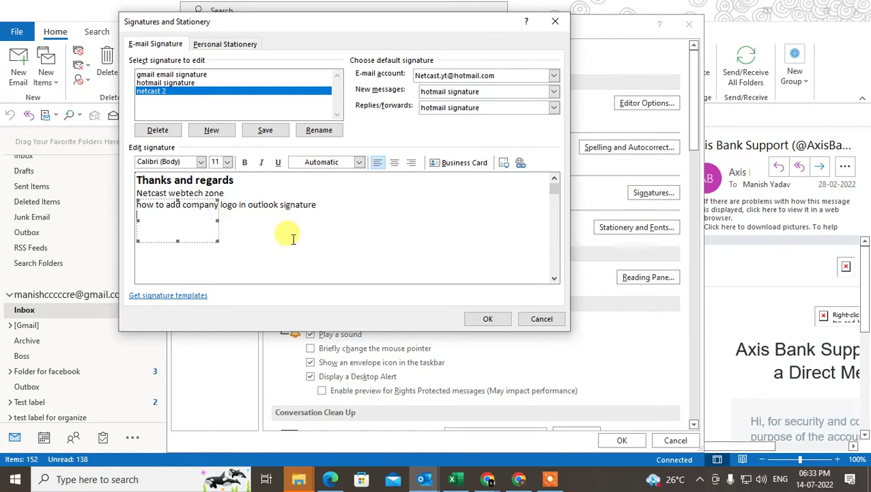
key(ctrl+z)
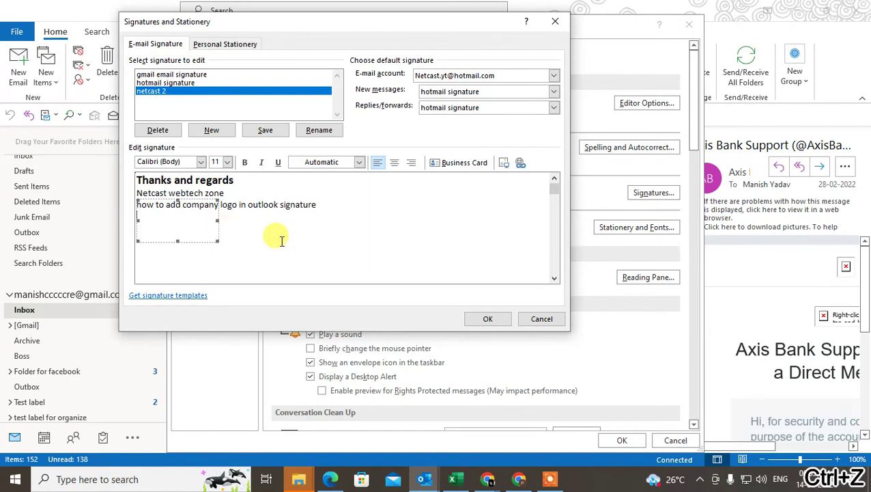
right_click(197, 225)
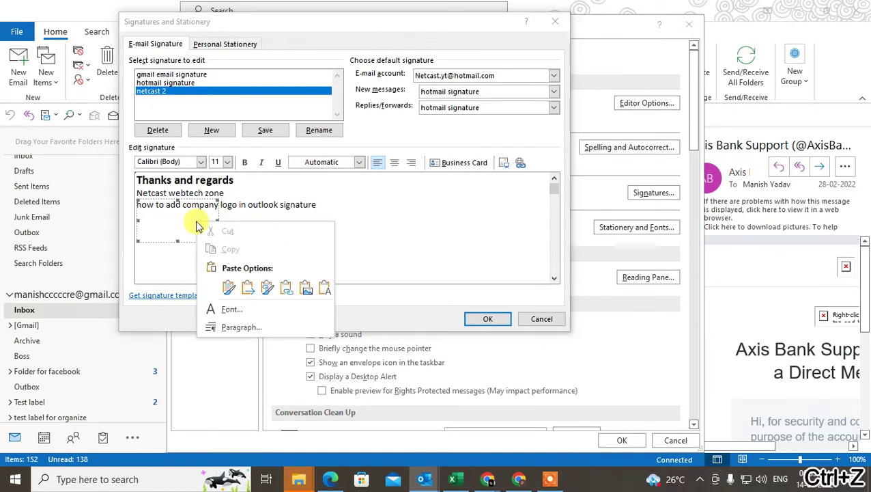
click(230, 290)
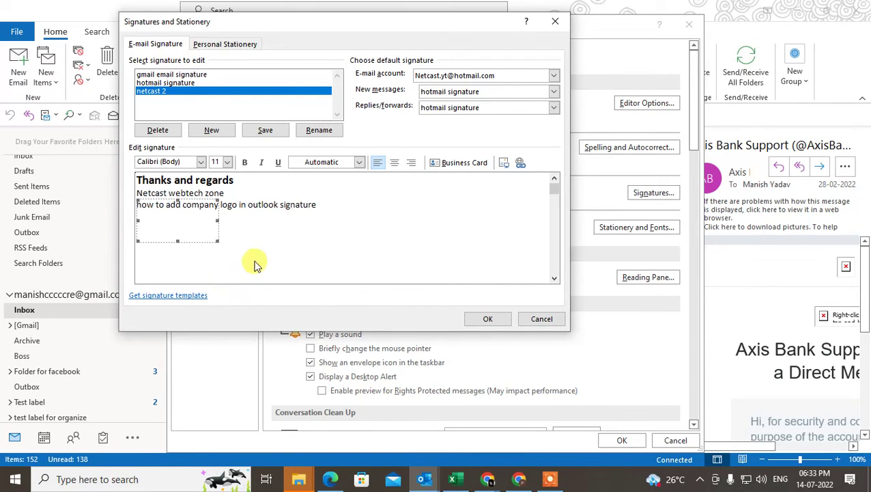
right_click(198, 234)
click(305, 297)
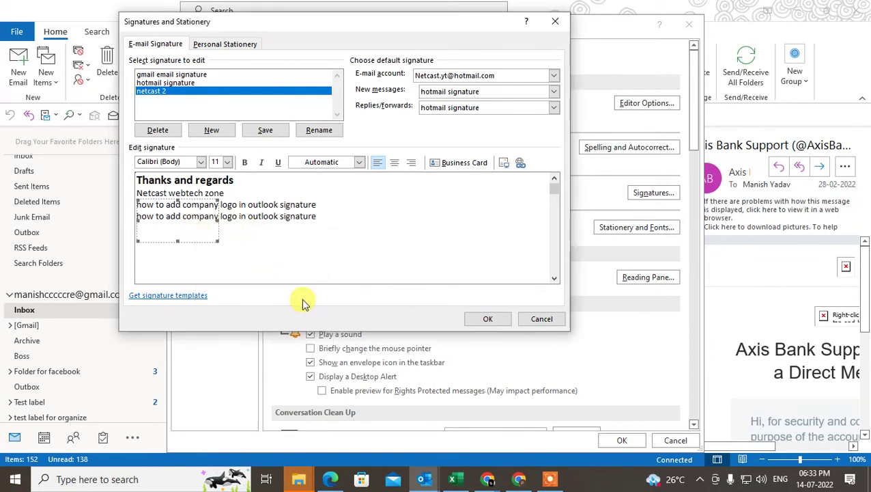
Save the signature with the pasted lines and bring netcast 2 back up for editing.
click(495, 319)
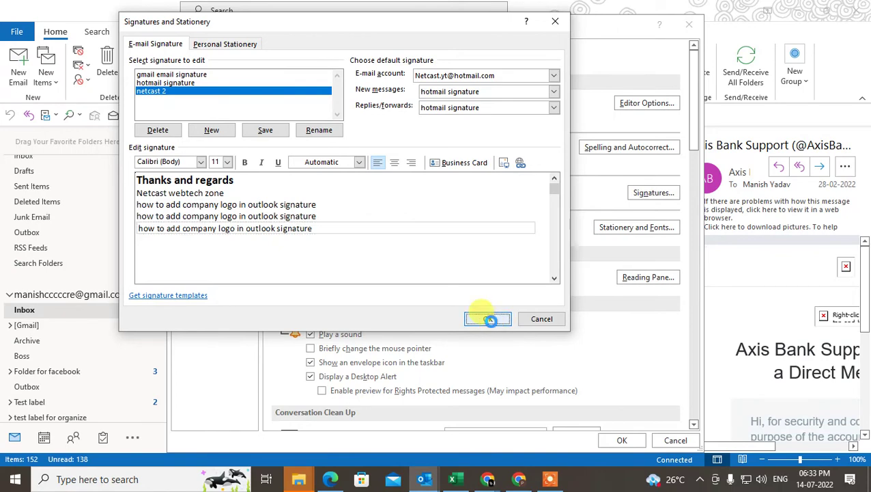
click(650, 192)
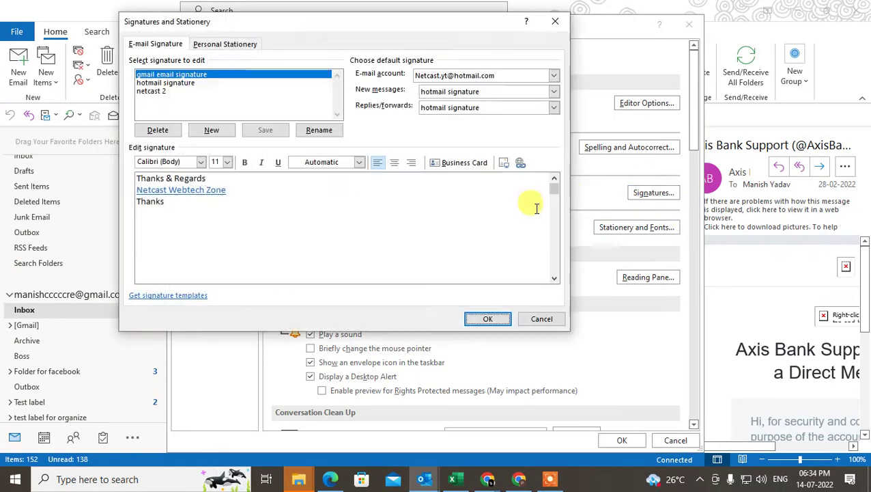
click(155, 92)
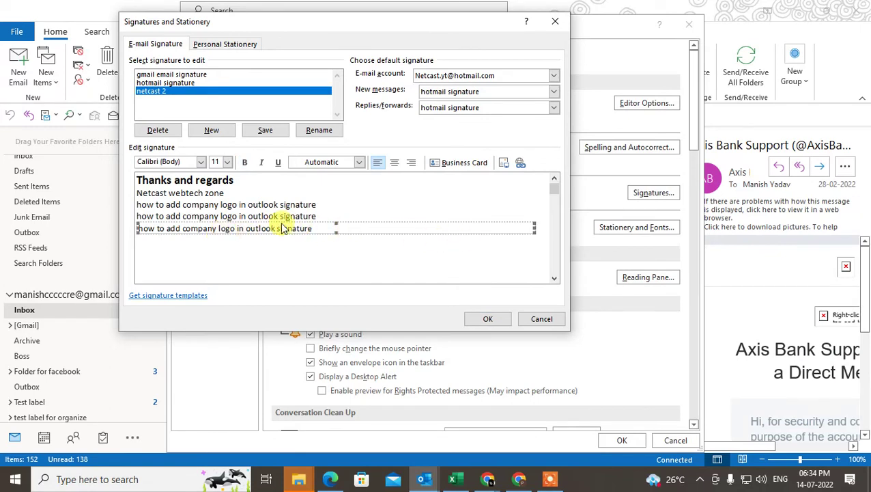
Try to undo the pasted text in the netcast 2 signature.
right_click(189, 215)
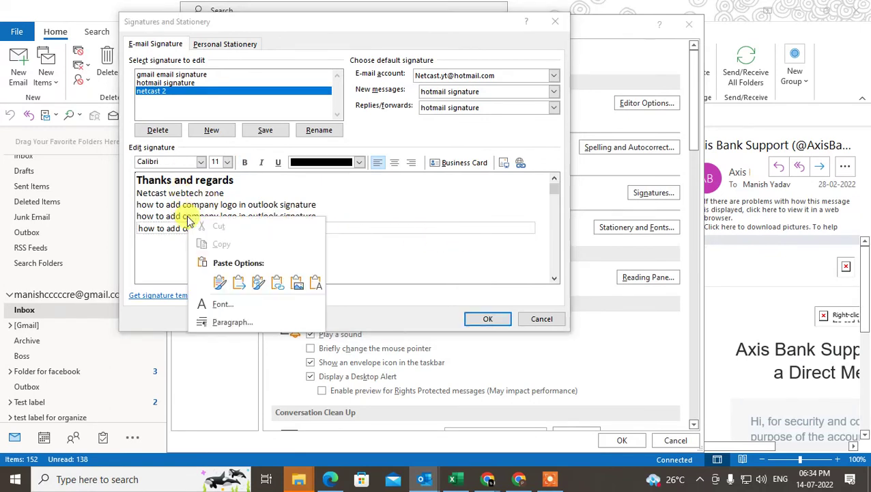
click(175, 243)
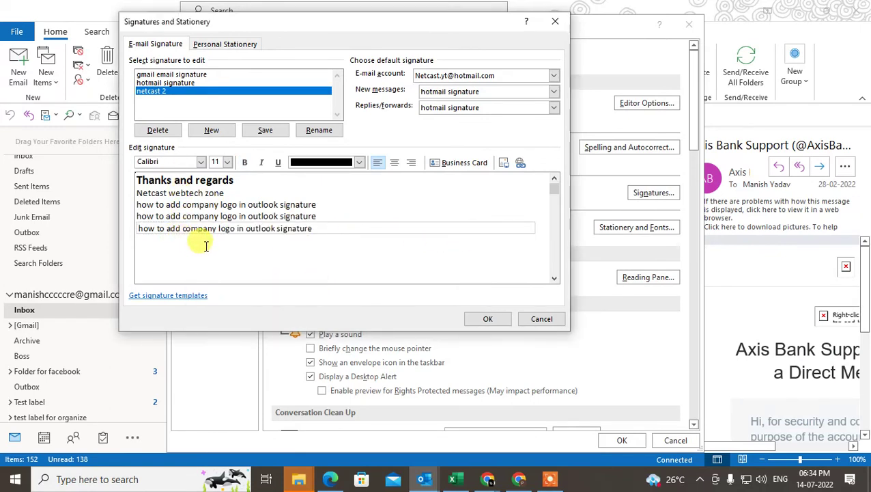
key(ctrl+z)
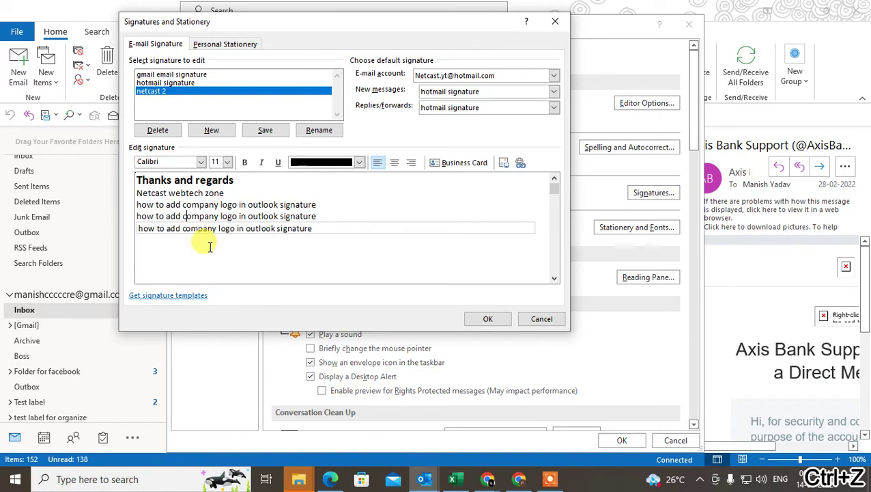
Delete all the "how to add company logo in outlook signature" lines below "Netcast webtech zone".
click(334, 220)
click(295, 204)
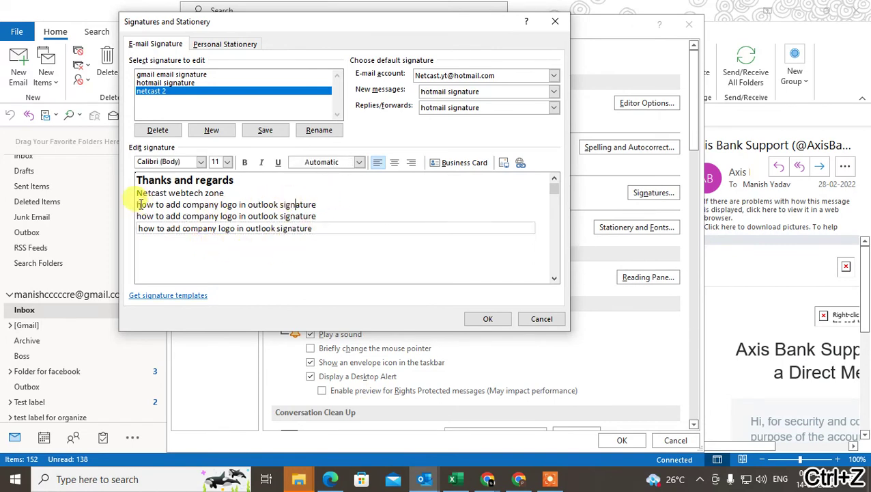
drag(138, 204, 364, 251)
key(Delete)
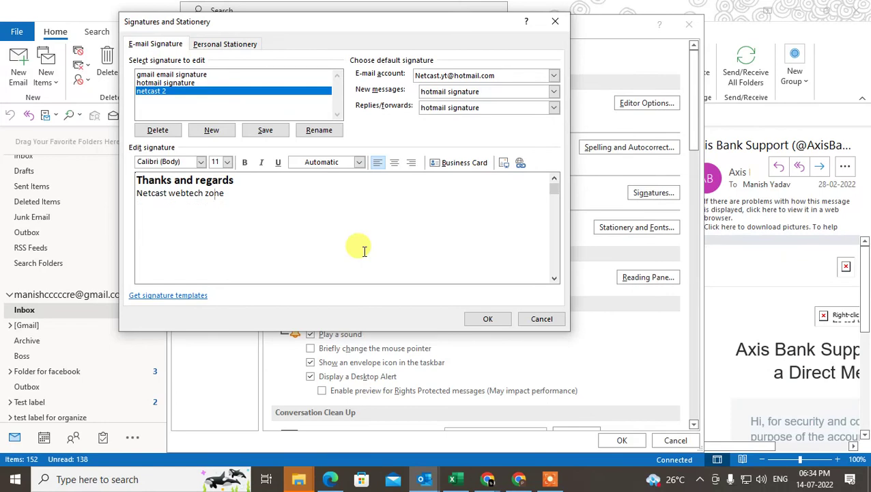
Save the netcast 2 signature and close the mail options, returning to the inbox.
click(169, 207)
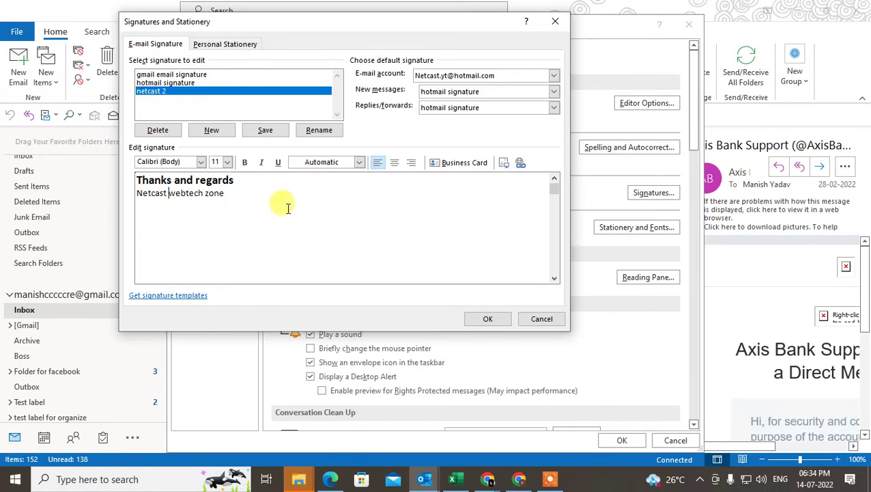
click(486, 319)
click(622, 439)
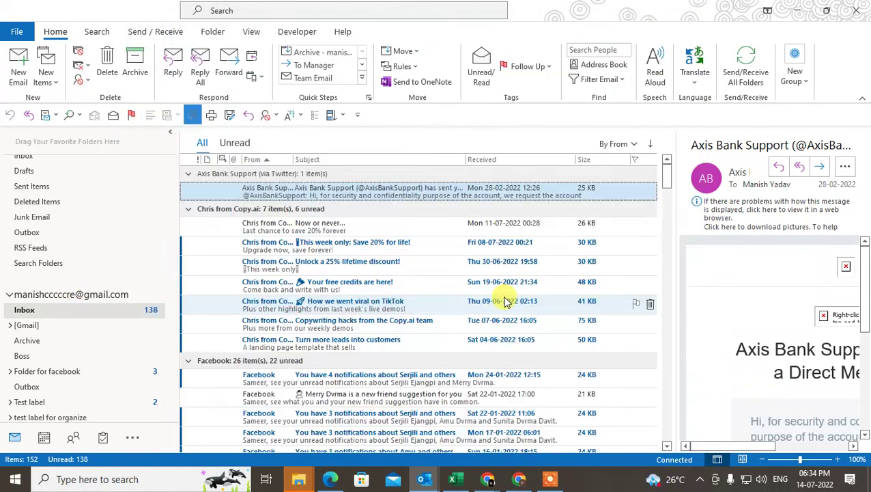